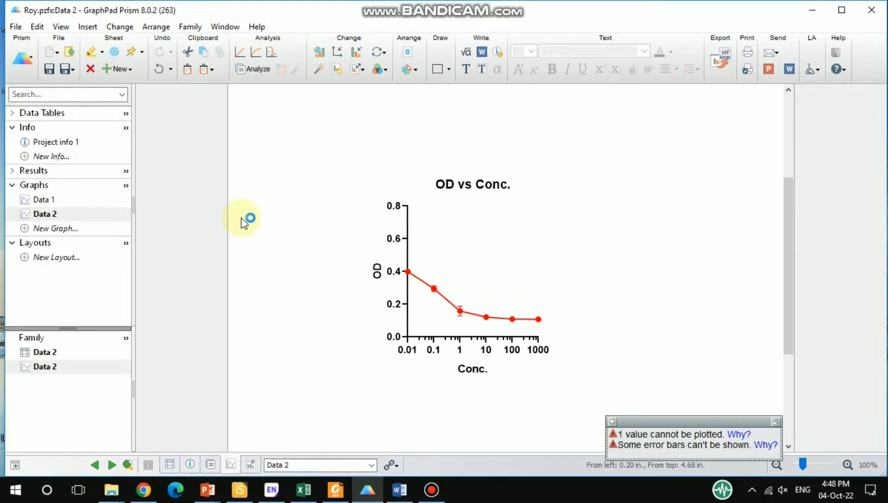
Select the concentration and OD data, then create a new XY project with three replicate subcolumns.
click(45, 352)
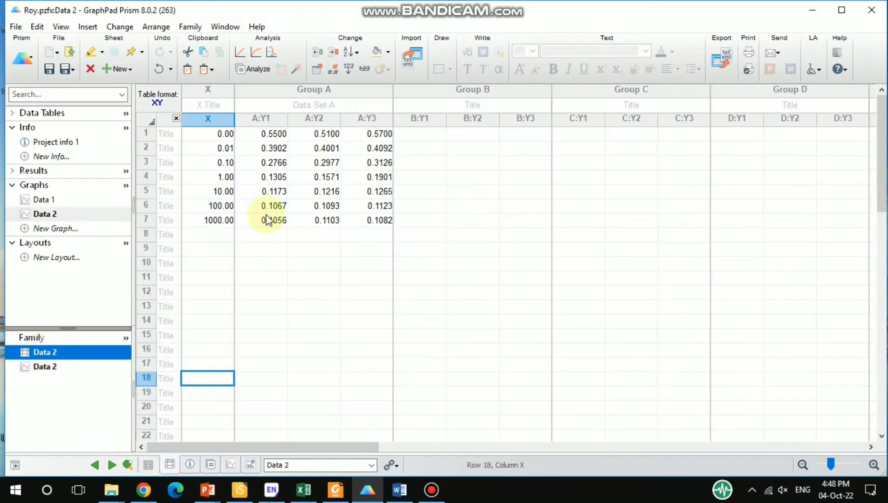
mouse_move(410, 256)
mouse_down()
mouse_move(248, 109)
mouse_move(187, 127)
mouse_up()
key(ctrl+c)
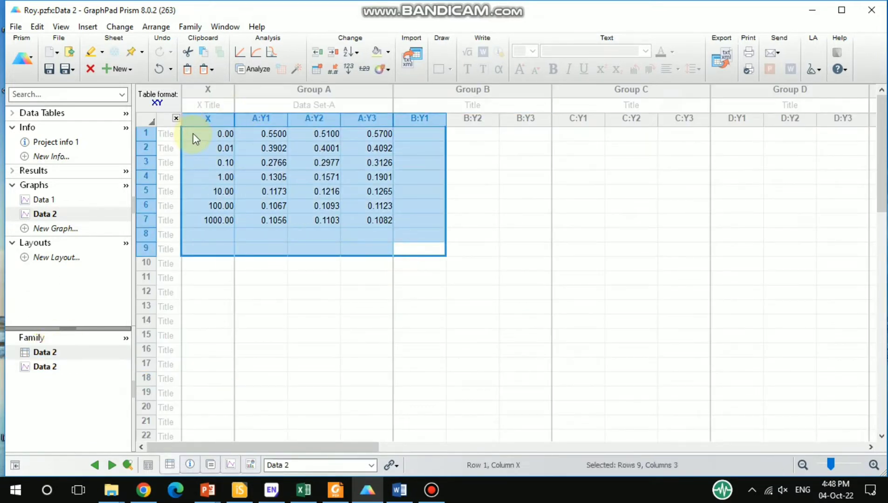
click(17, 27)
mouse_move(41, 42)
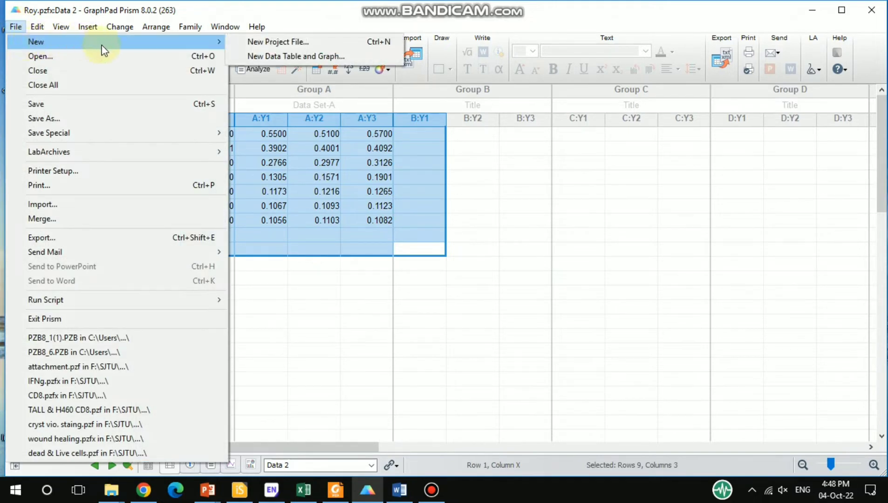
click(263, 42)
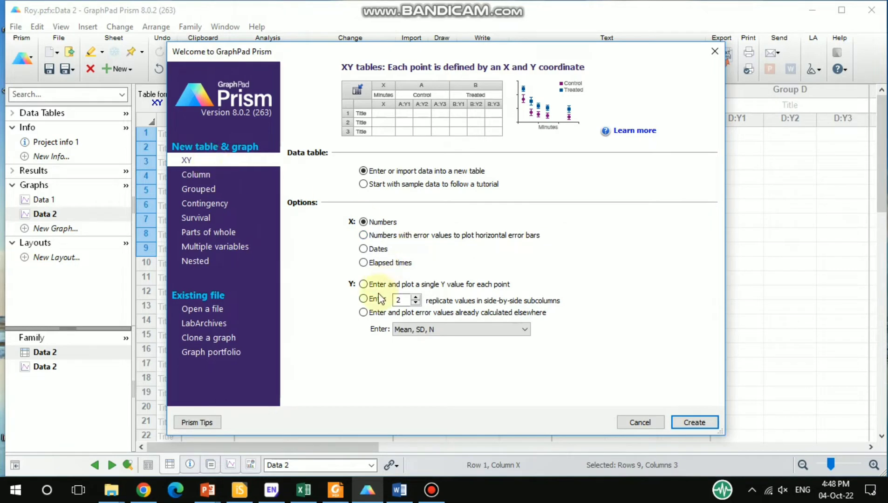
click(363, 299)
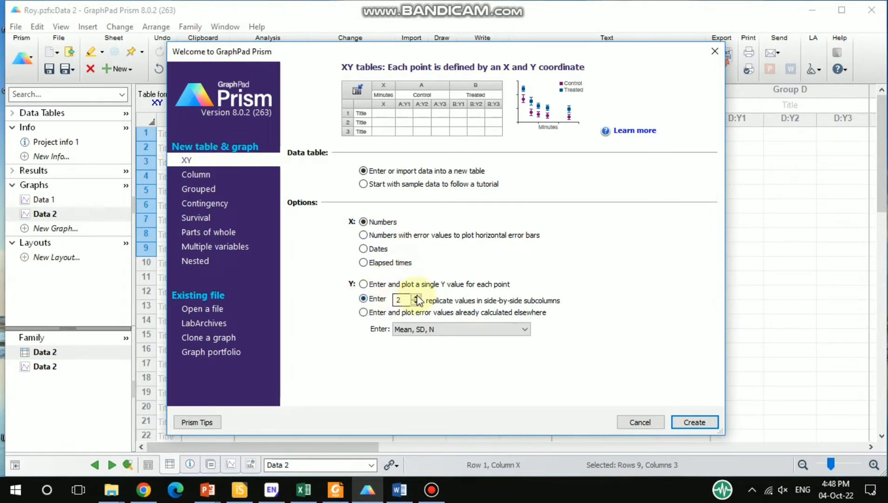
click(416, 297)
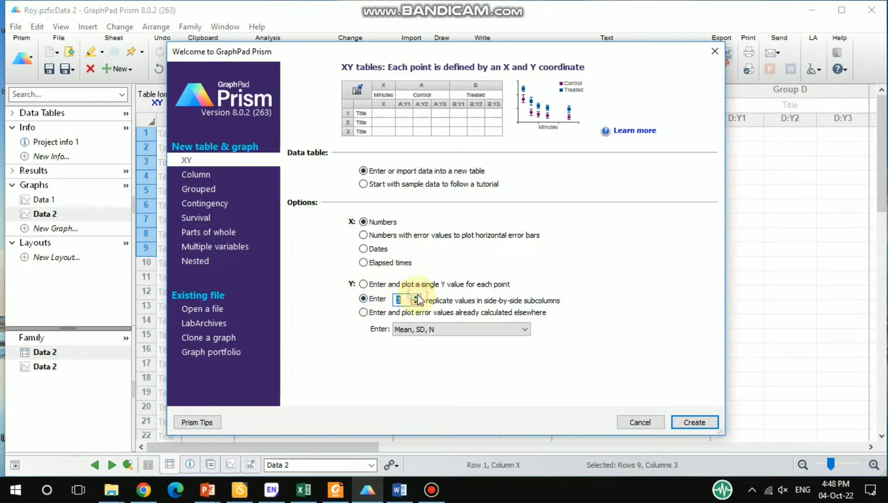
click(692, 423)
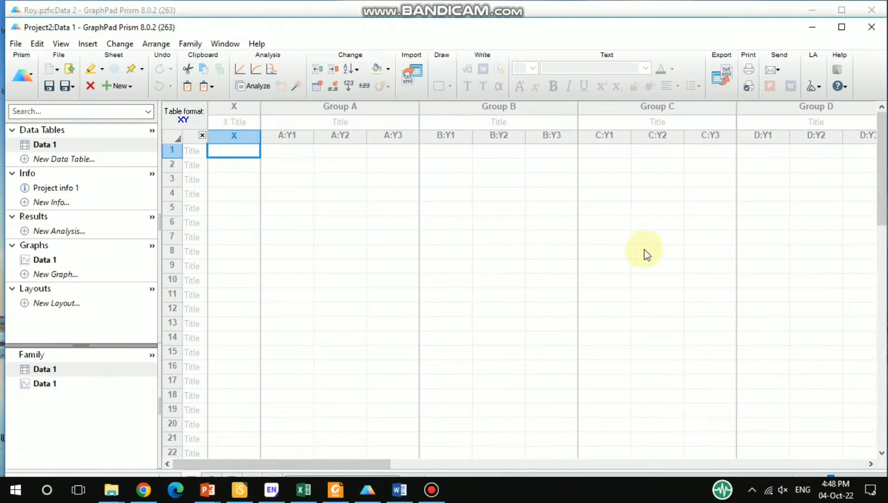
Paste the copied concentration and OD values into the new table's X and A columns.
click(245, 155)
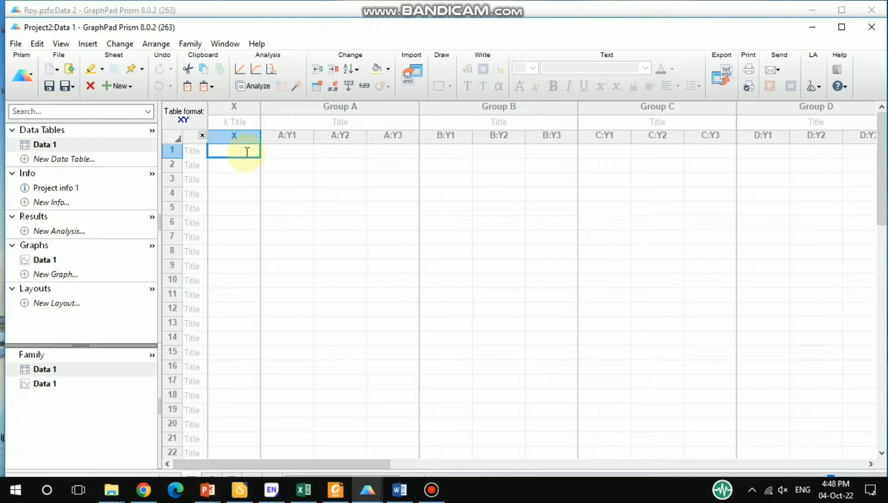
drag(246, 152, 371, 253)
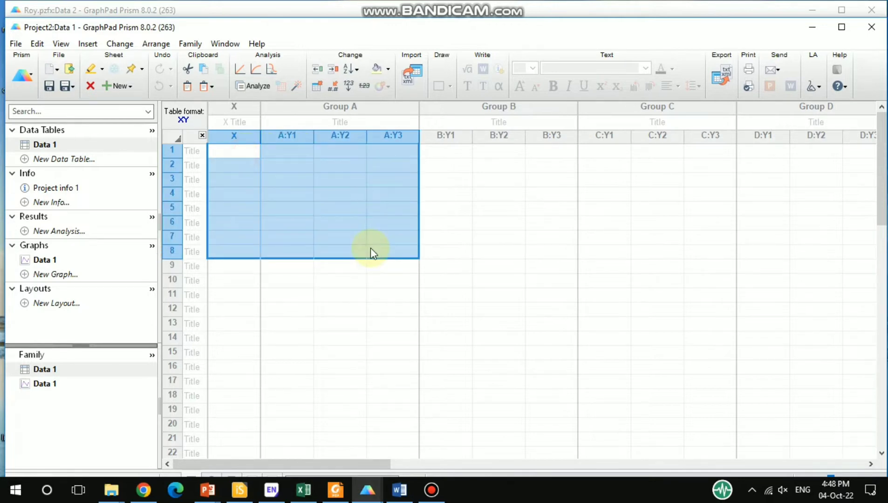
key(ctrl+v)
click(479, 251)
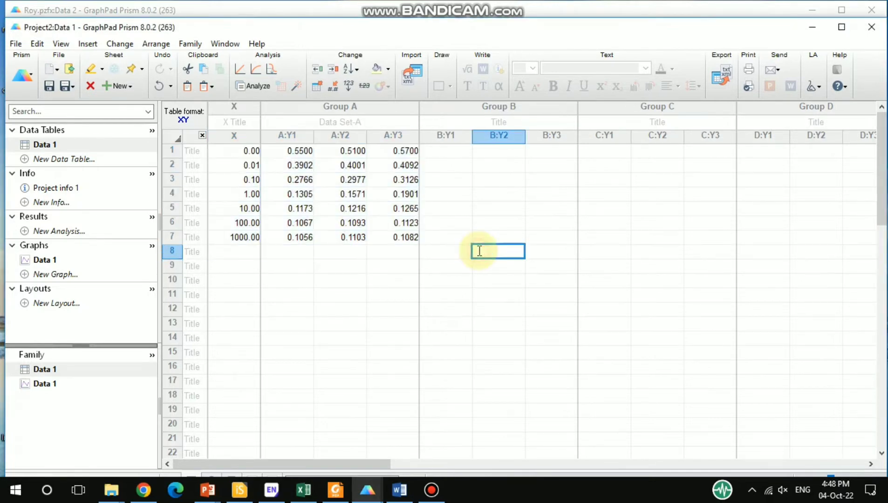
Show the Data 1 graph as points joined by a connecting line.
click(41, 386)
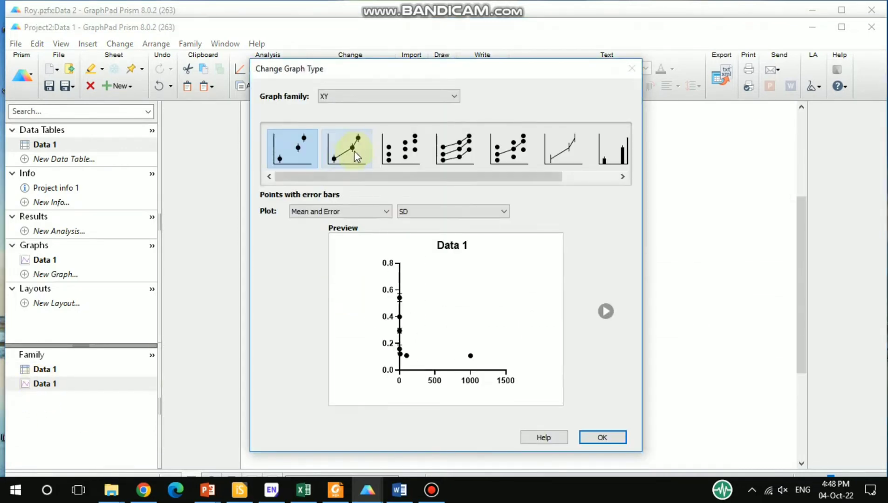
click(354, 151)
click(593, 437)
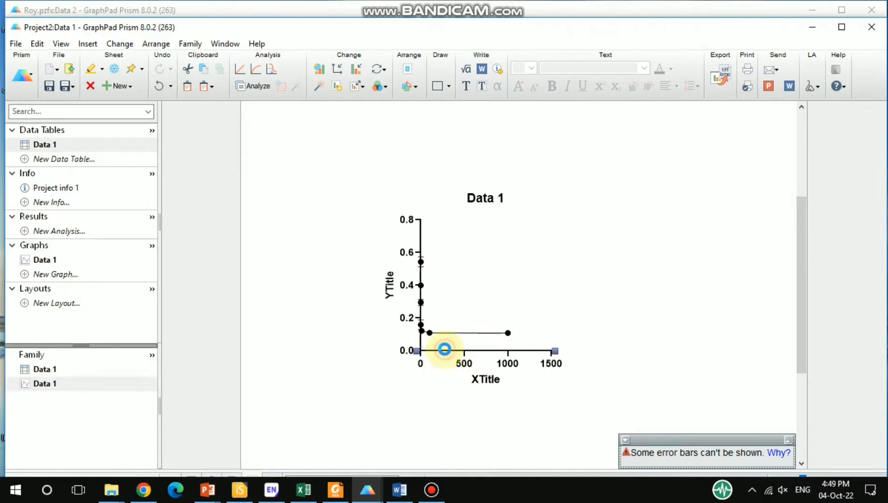
click(444, 350)
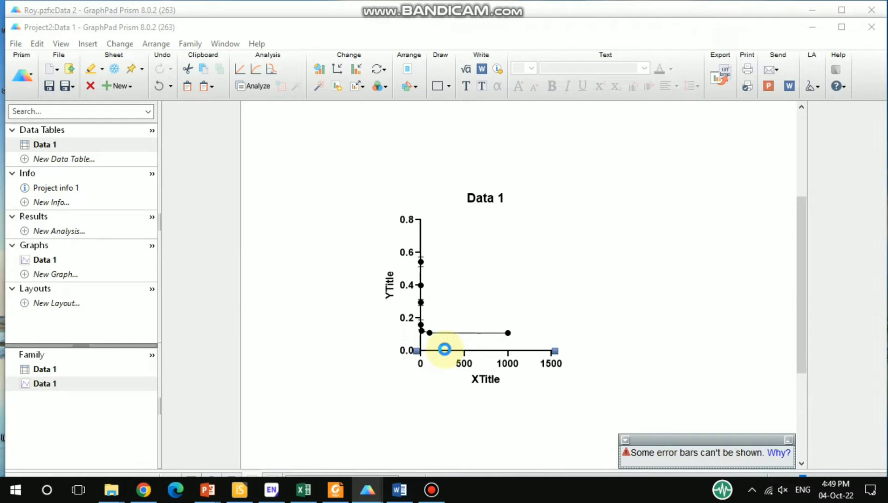
double_click(444, 350)
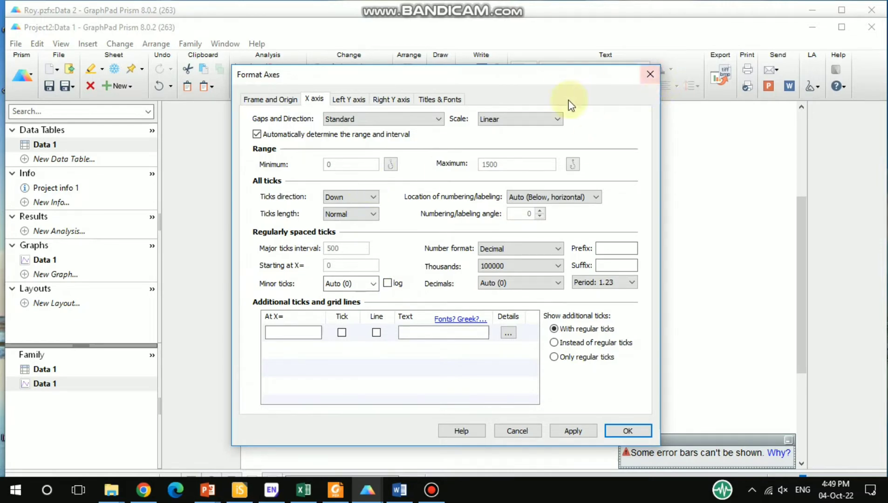
mouse_move(560, 81)
mouse_down()
mouse_move(845, 86)
mouse_move(775, 87)
mouse_up()
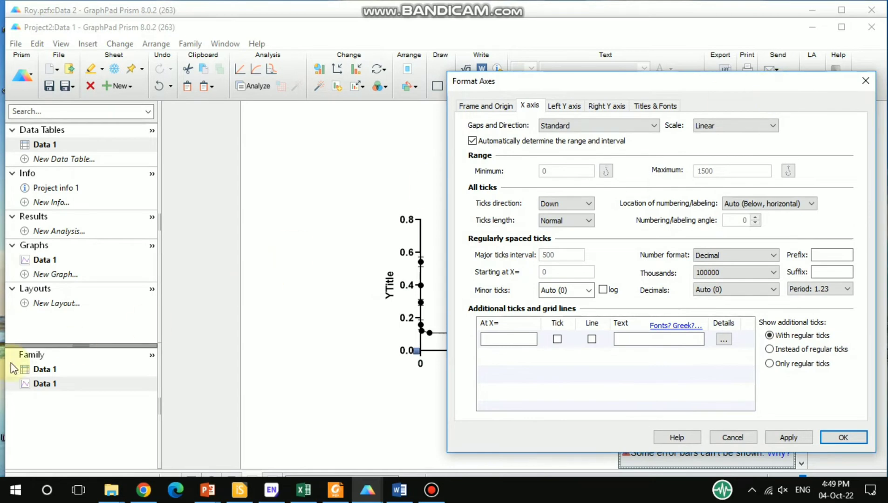
click(45, 371)
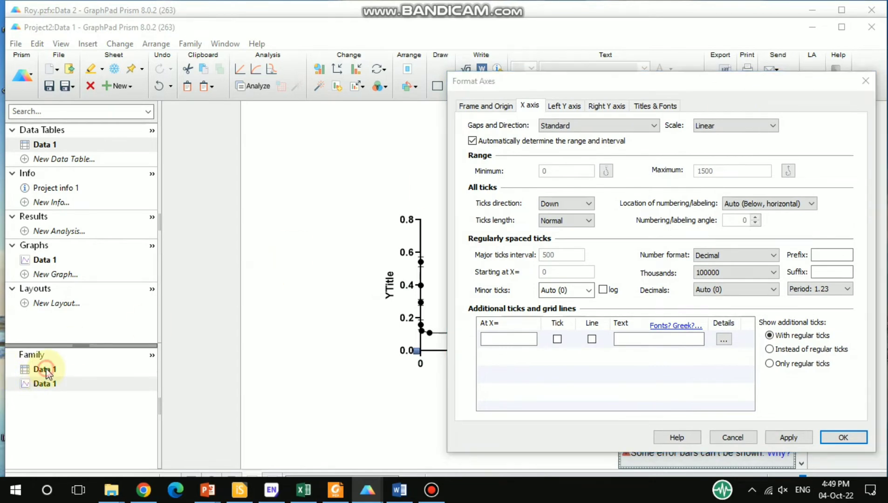
click(850, 439)
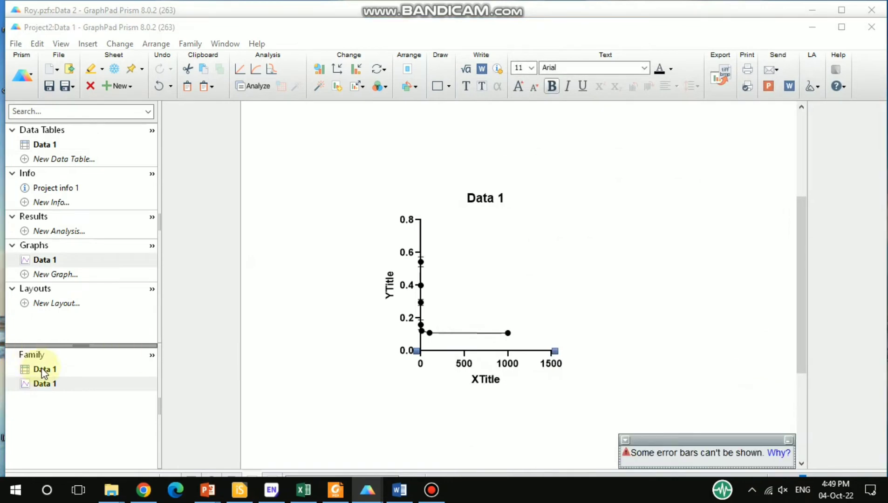
click(40, 370)
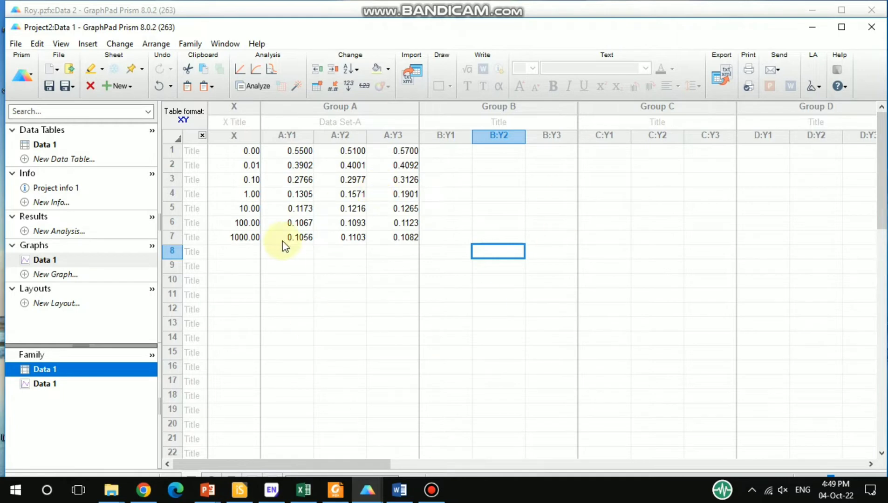
click(43, 384)
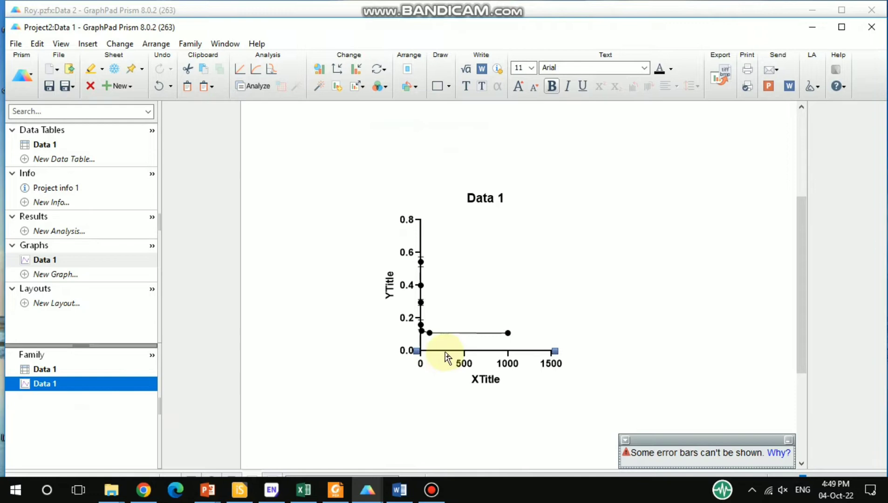
click(444, 351)
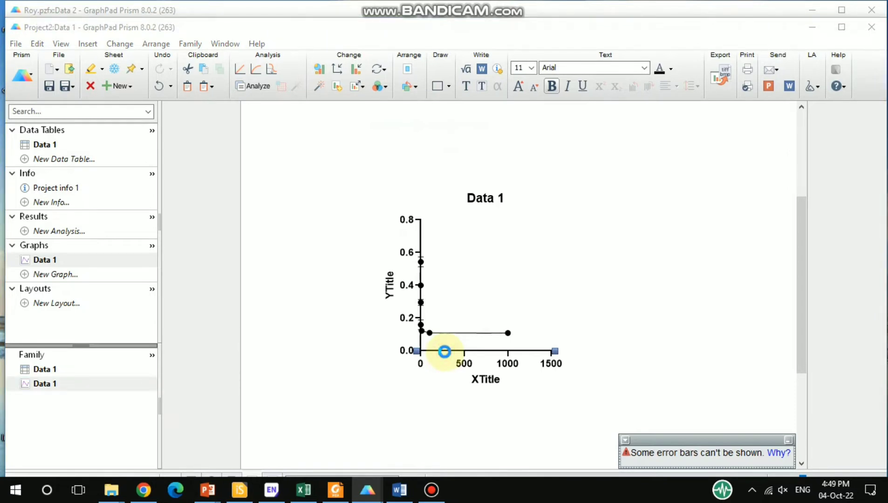
Switch the Data 1 graph's X axis to a Log 10 scale.
double_click(444, 351)
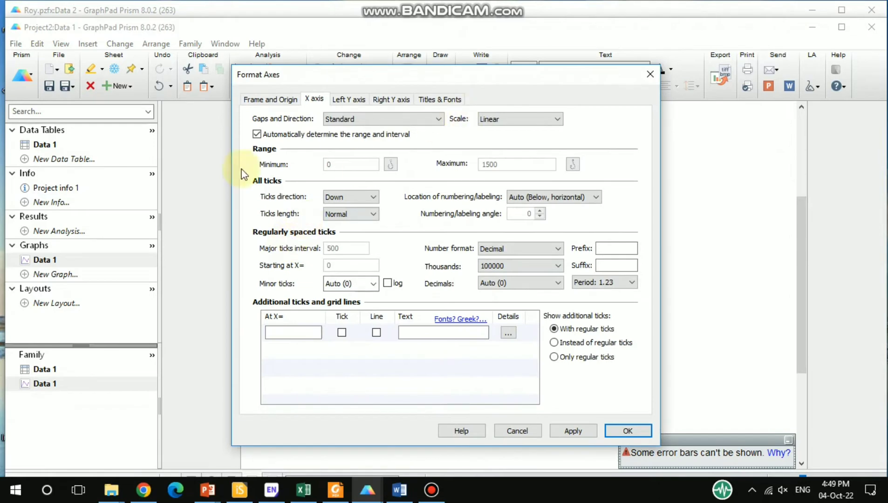
click(555, 121)
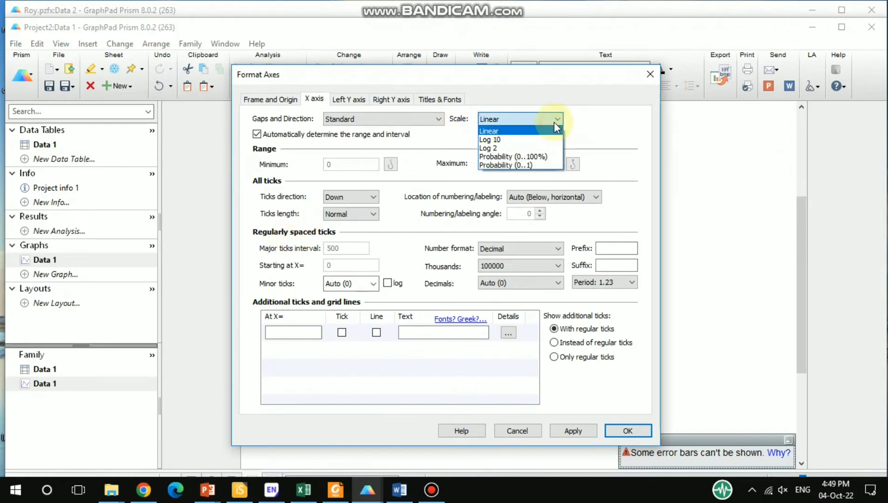
click(507, 140)
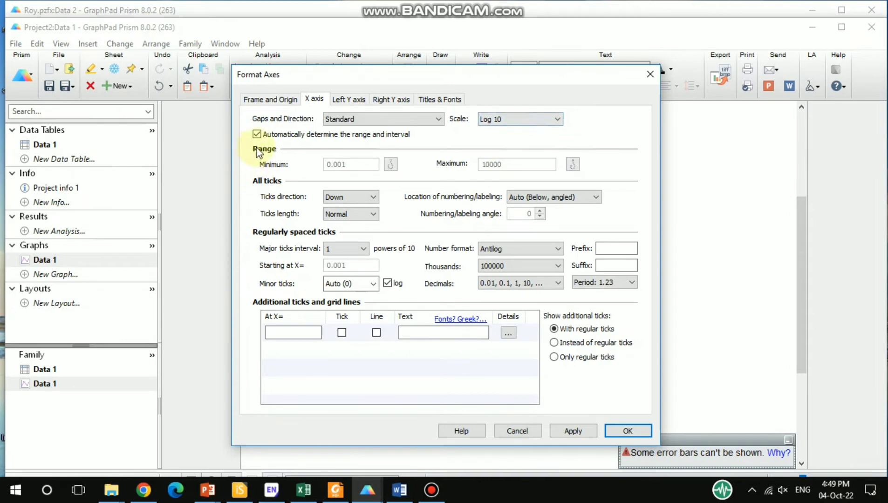
Set a manual X range of 0.01 to 1000 with five minor ticks per decade.
click(257, 135)
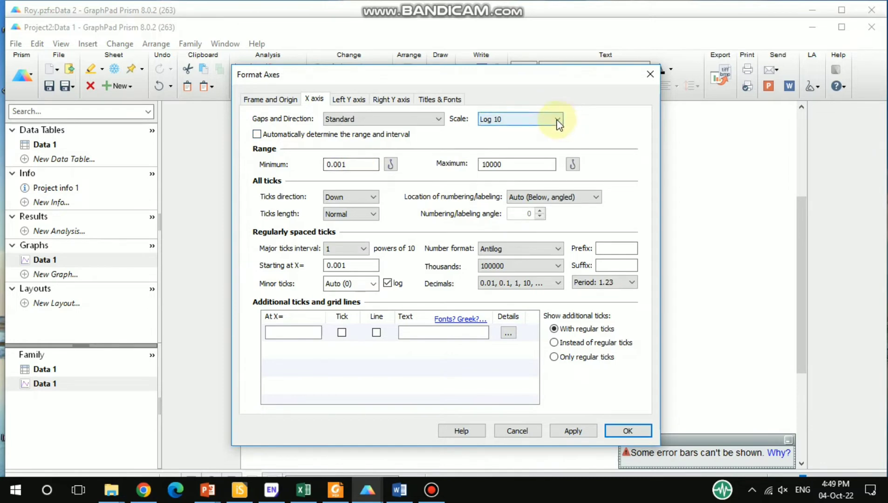
click(352, 165)
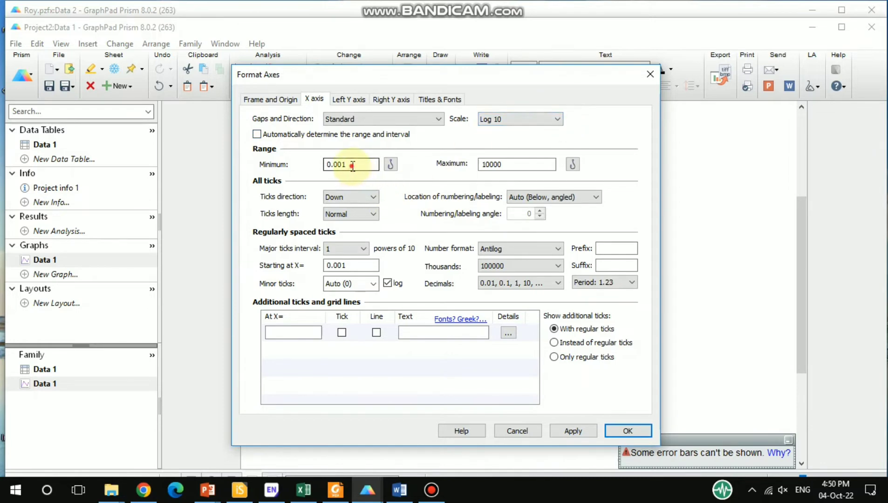
key(BackSpace)
text(1)
click(515, 163)
click(515, 164)
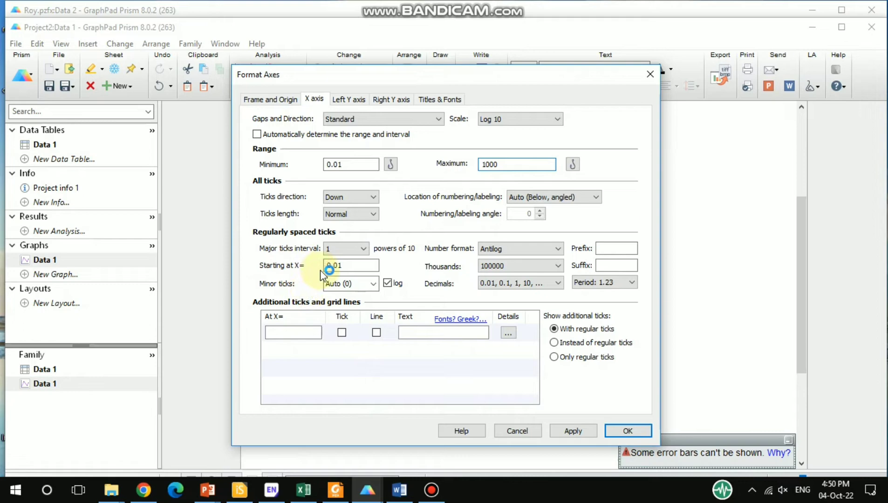
click(376, 287)
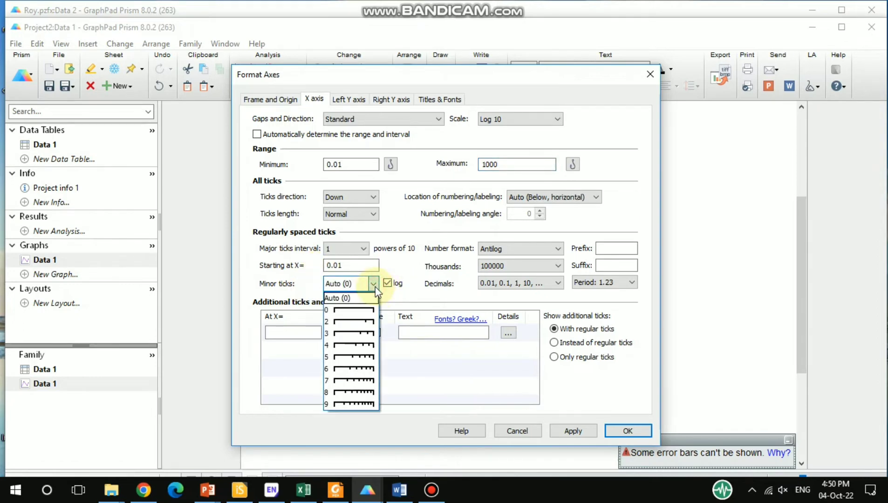
click(360, 357)
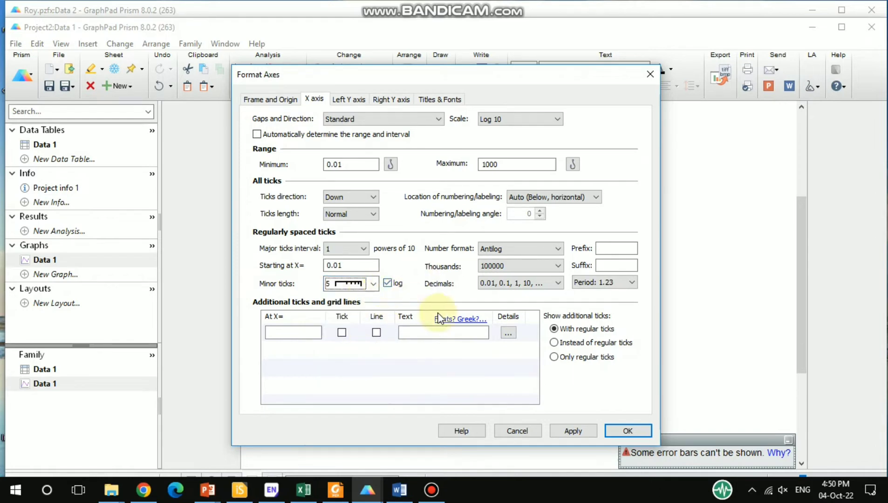
click(622, 431)
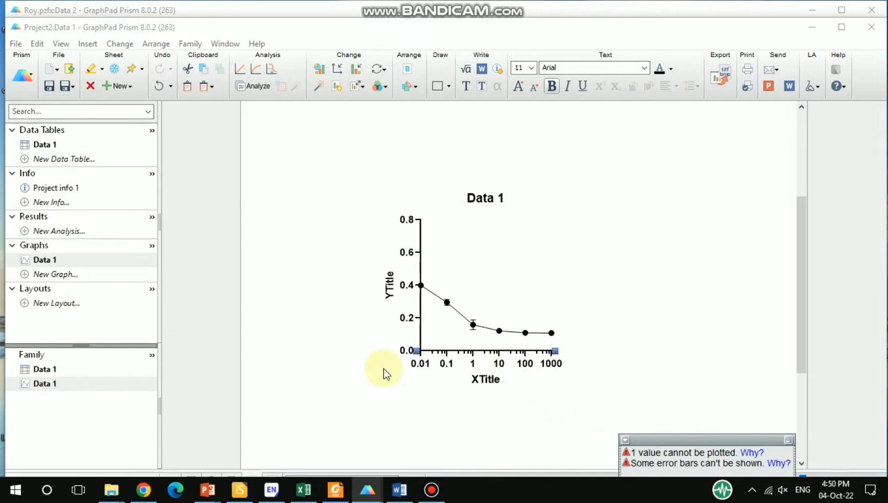
Toggle between the Data 1 graph and data table, ending on the table.
click(45, 385)
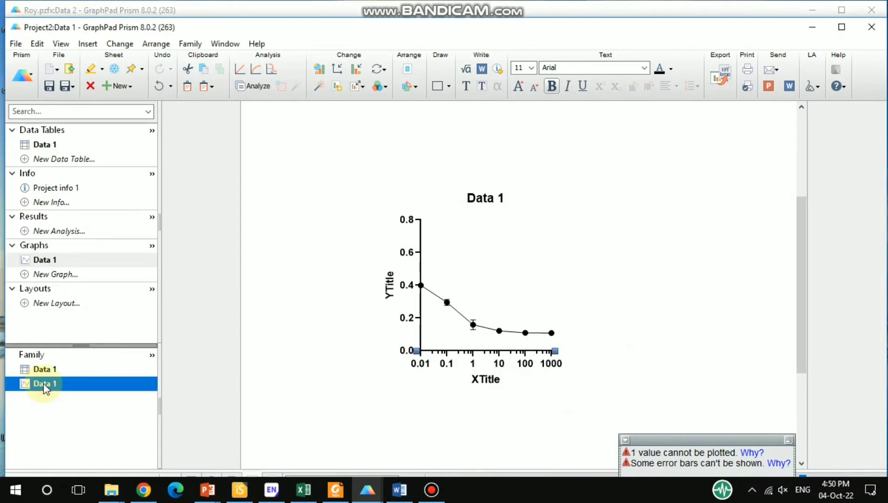
click(42, 369)
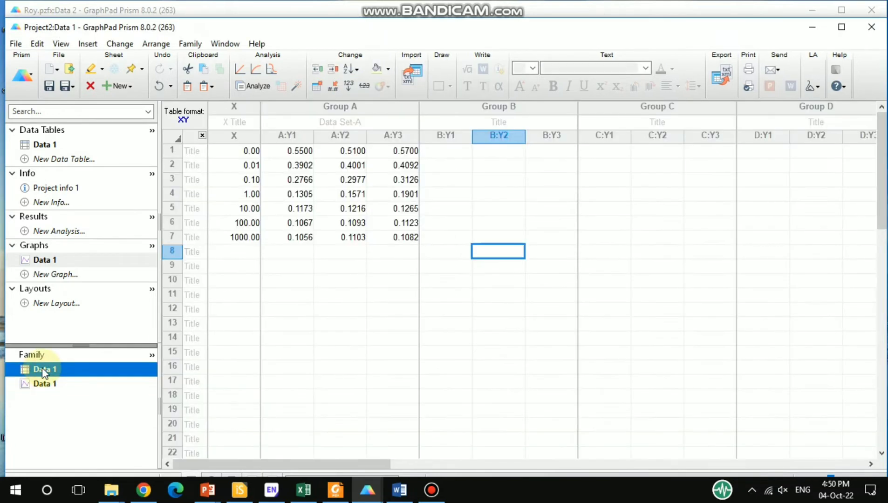
click(41, 385)
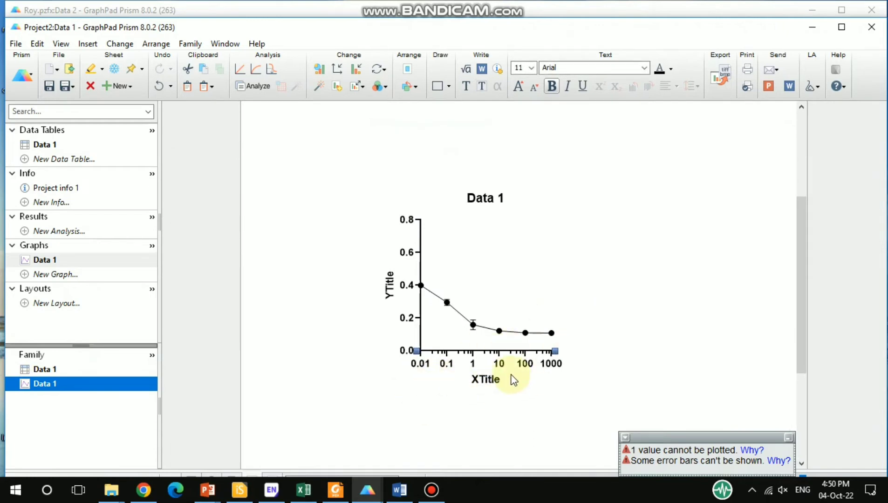
click(47, 370)
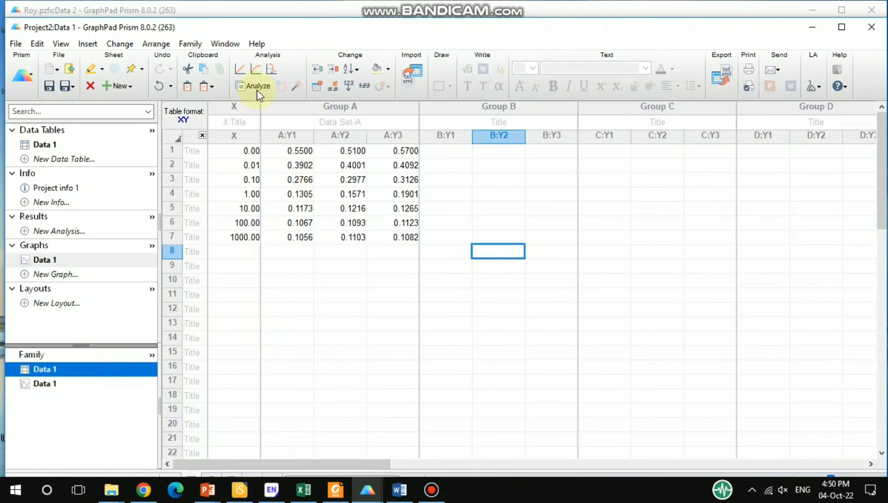
Start the Transform Concentrations analysis, then cancel it.
click(246, 81)
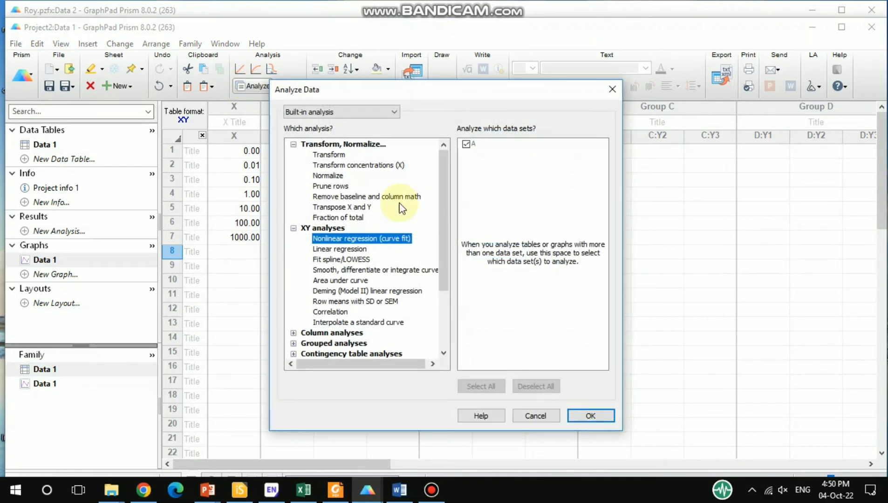
click(385, 165)
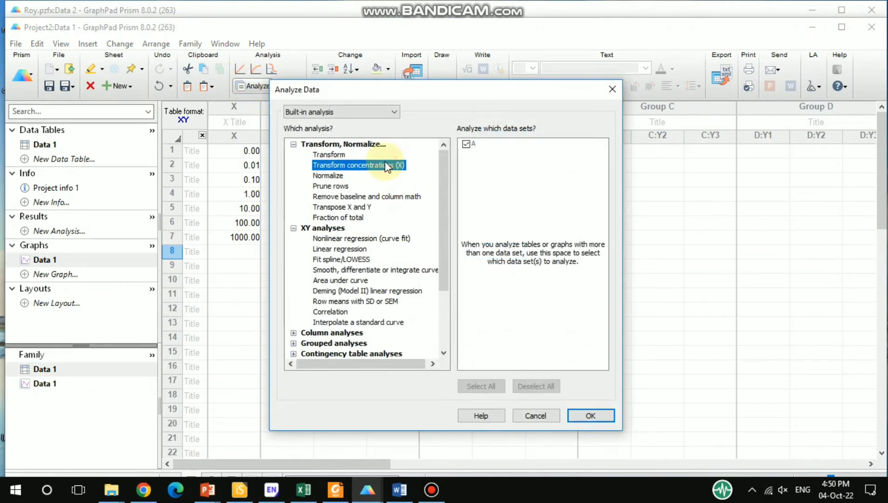
click(591, 415)
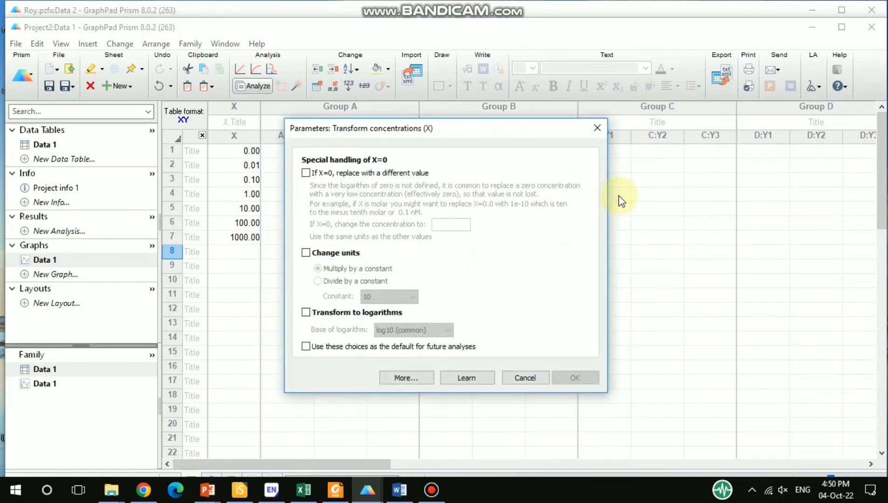
click(599, 129)
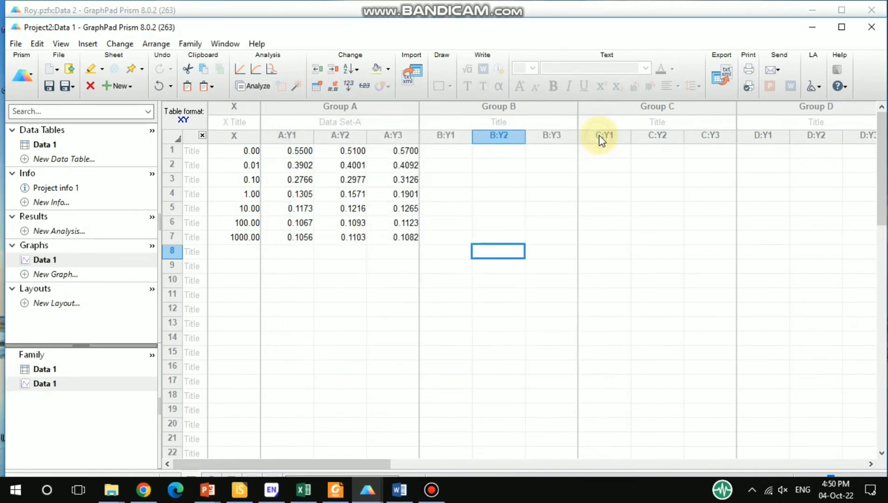
Run the Transform analysis on Data 1 with X=Log(X).
click(255, 90)
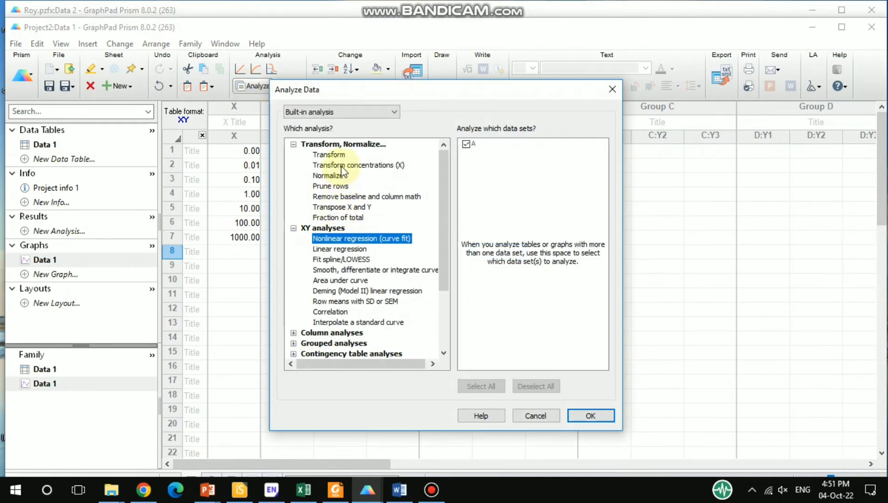
click(333, 156)
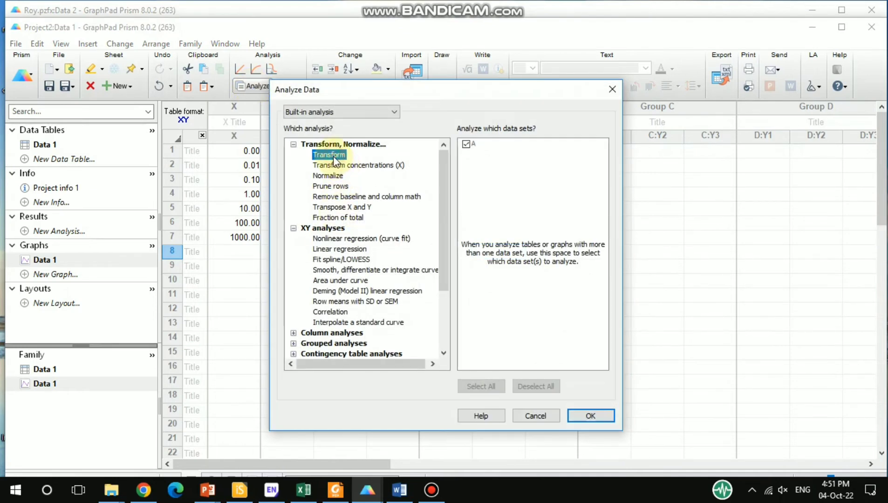
click(590, 416)
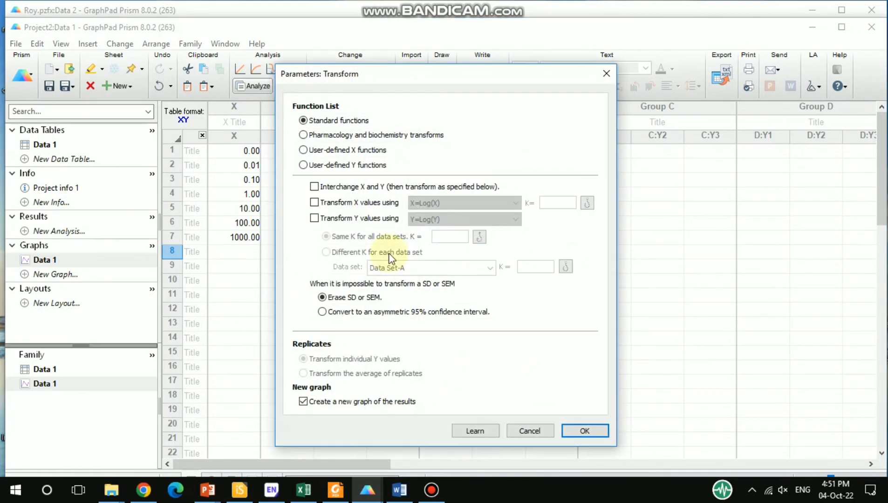
click(315, 203)
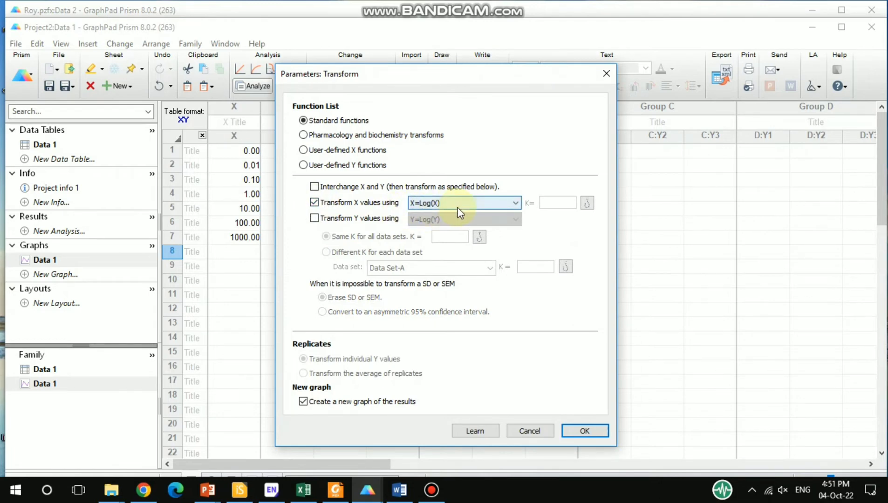
click(580, 429)
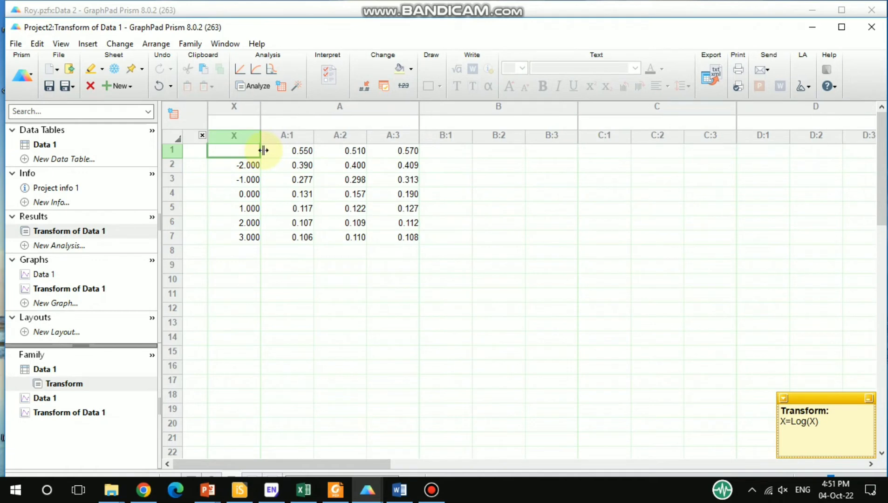
View the Transform of Data 1 graph and check its X axis settings without changing them.
click(85, 414)
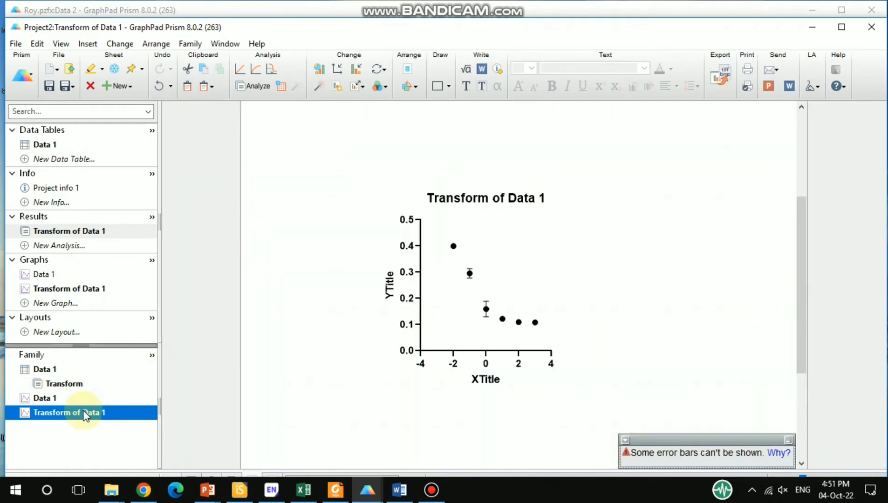
click(469, 351)
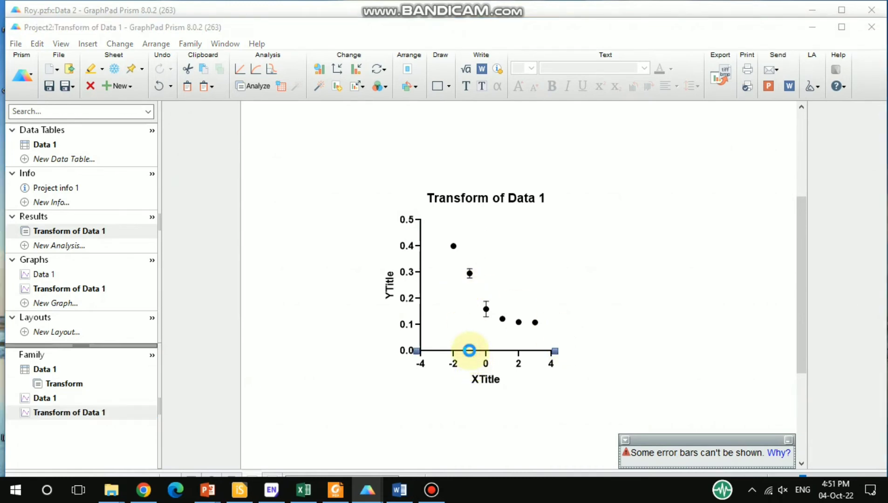
double_click(470, 351)
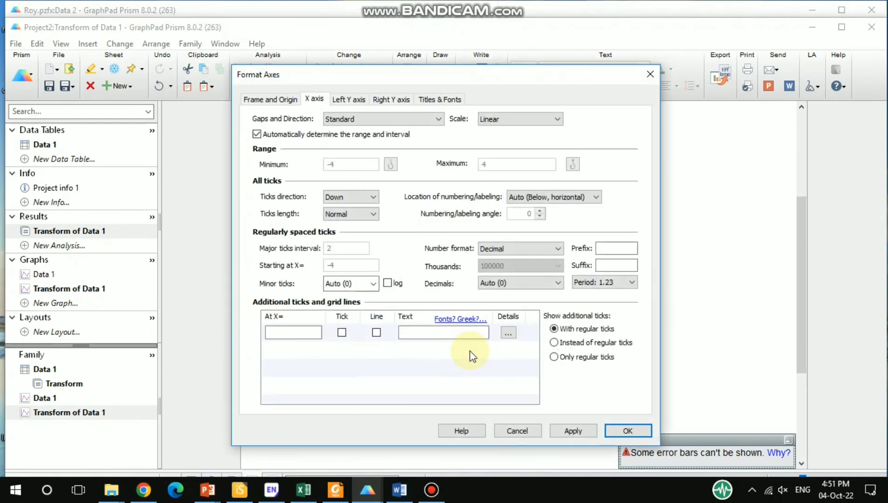
click(653, 74)
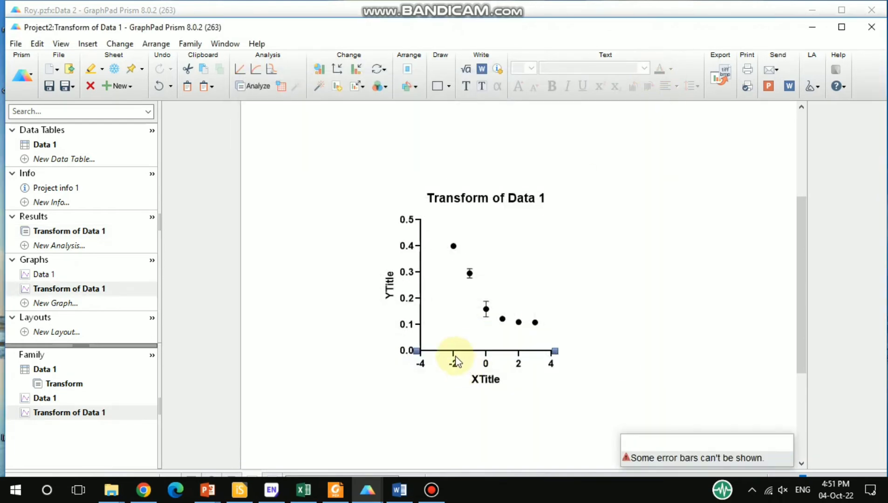
Run nonlinear regression with log(inhibitor) vs. response -- Variable slope (four parameters).
click(257, 87)
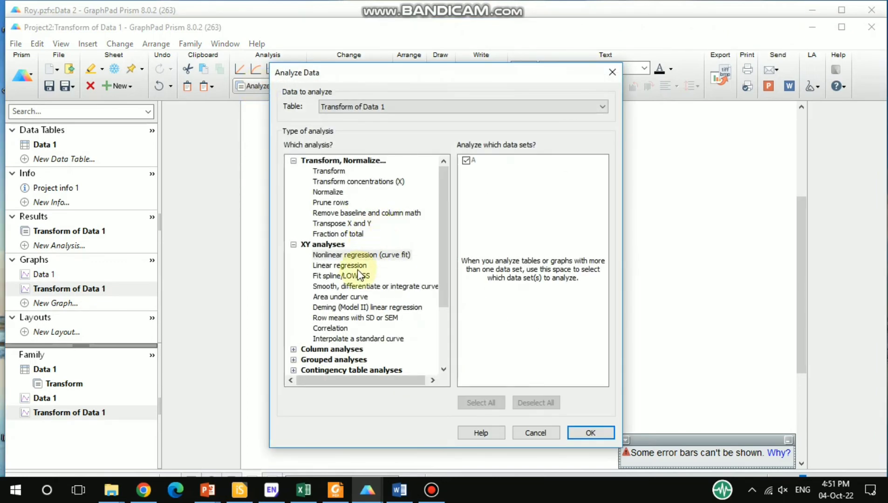
click(358, 256)
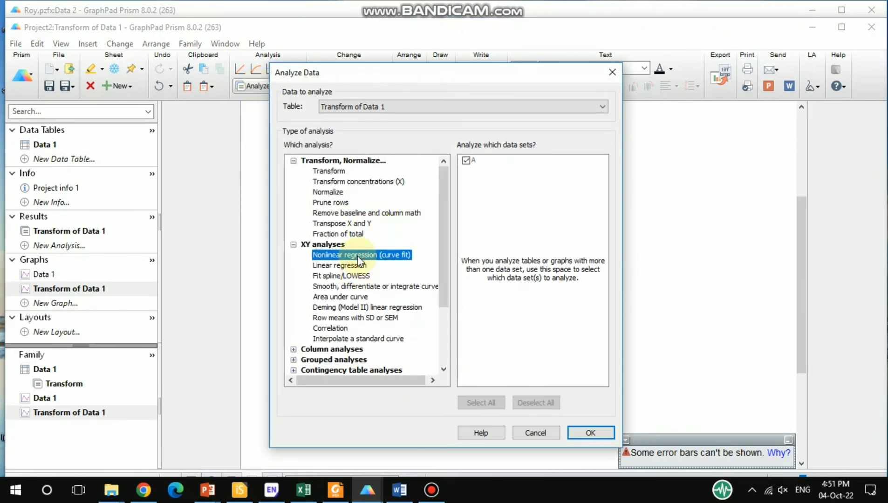
double_click(358, 256)
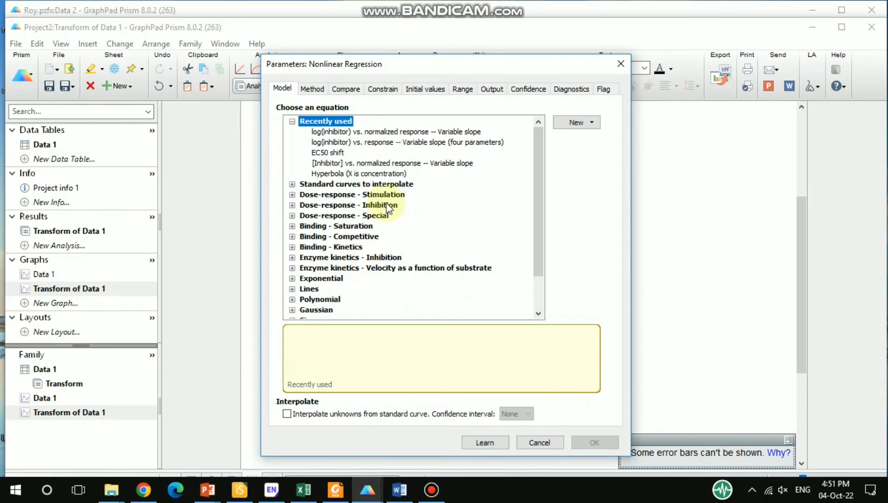
click(292, 205)
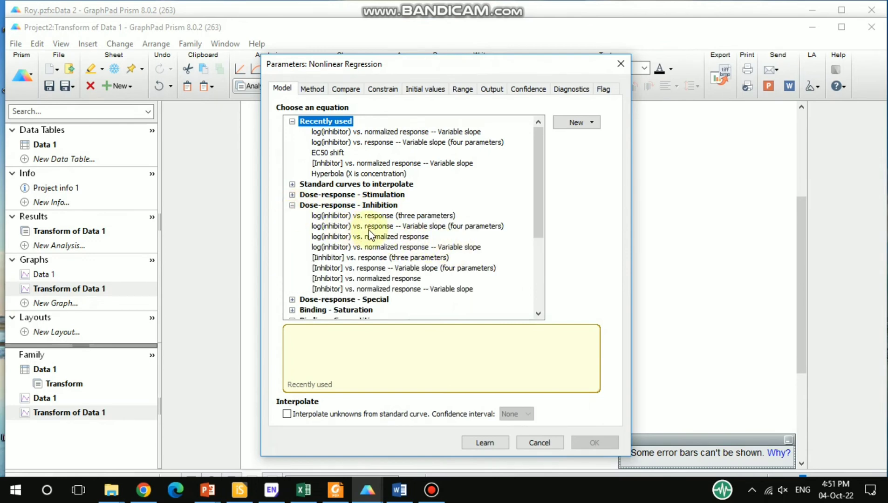
click(460, 227)
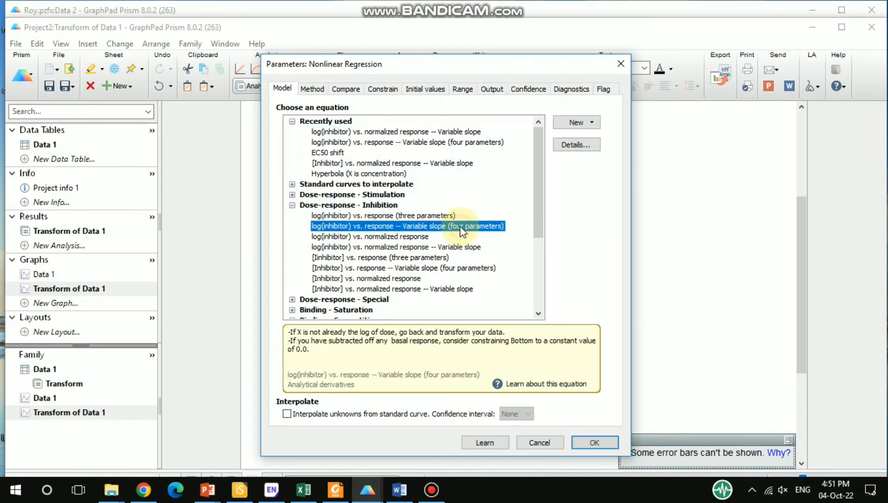
click(595, 443)
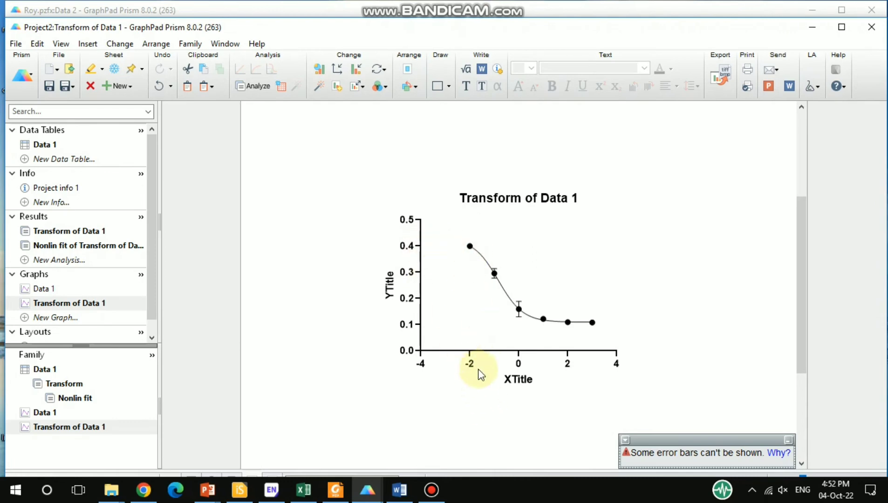
Give the X axis a manual range with minimum -2 and ticks starting at -2.
click(451, 351)
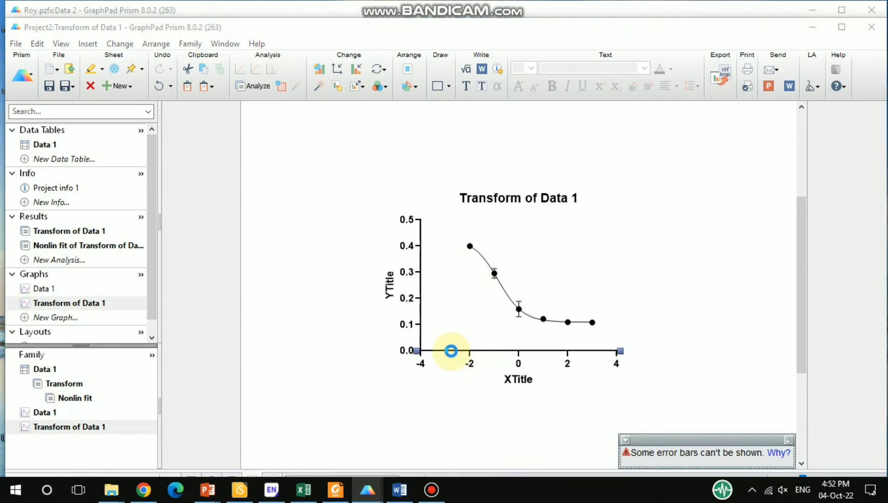
double_click(451, 351)
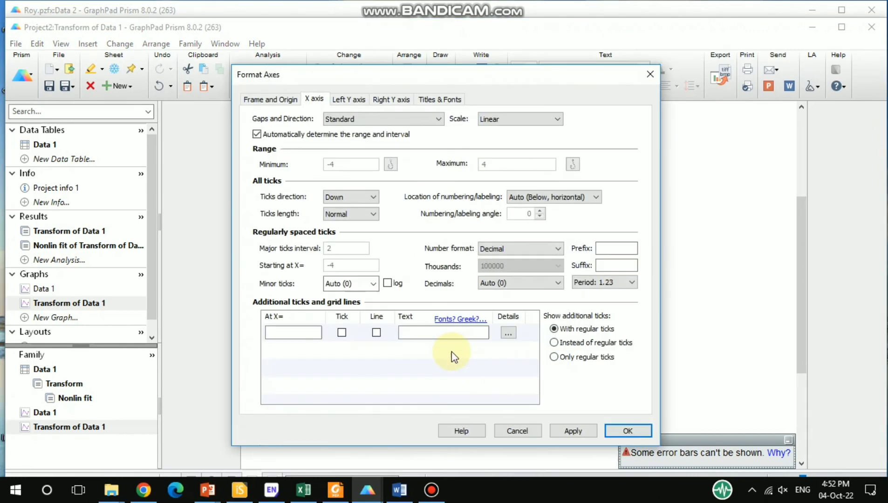
click(257, 134)
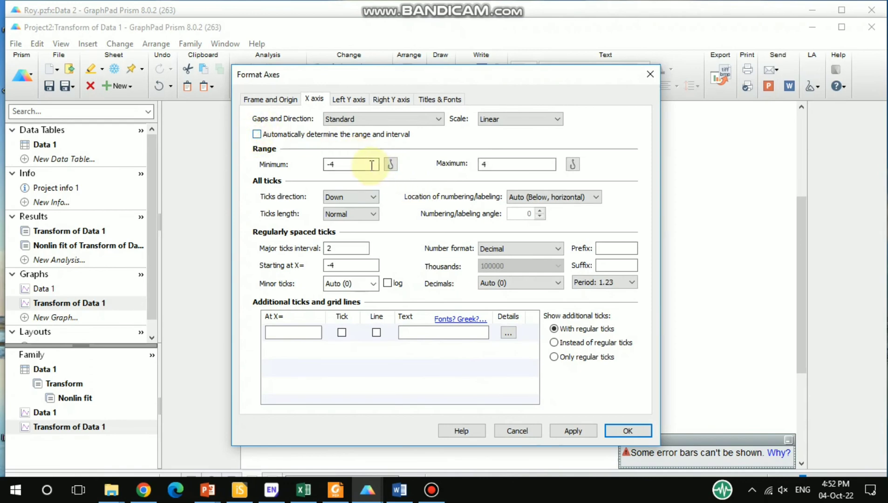
double_click(356, 166)
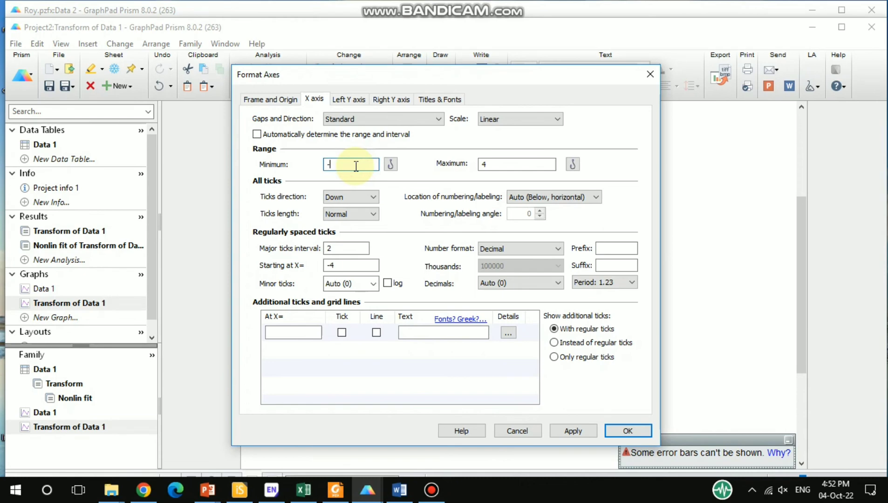
text(2)
double_click(346, 262)
text(-2)
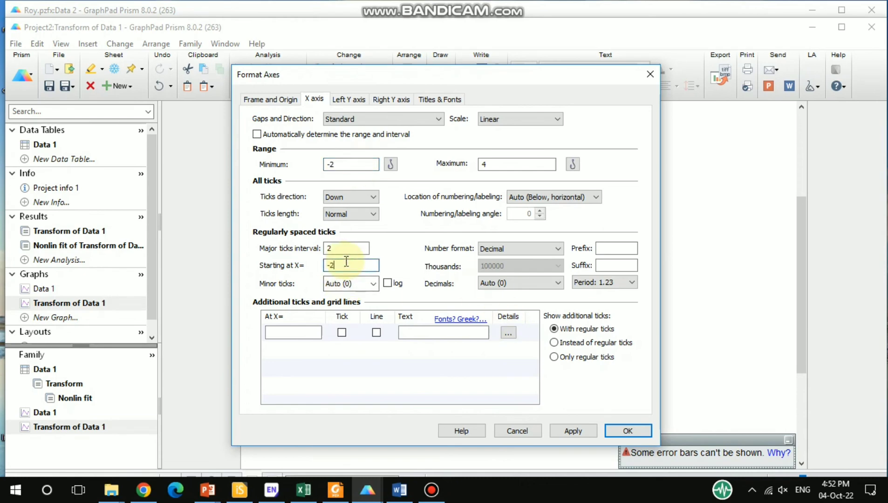
click(616, 432)
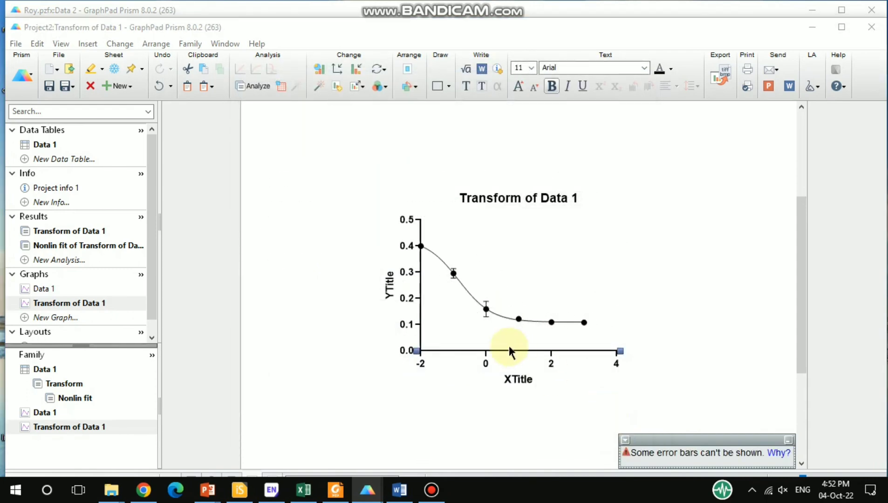